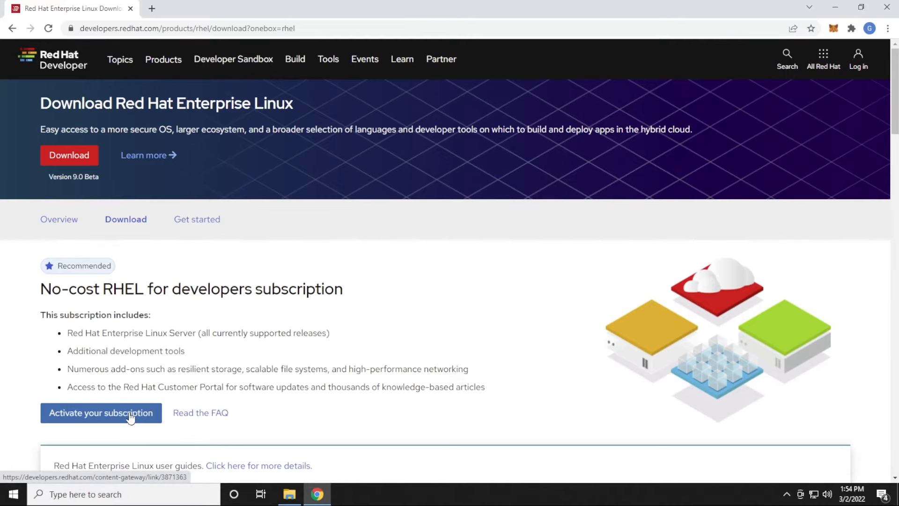
- Register for the no-cost RHEL developer subscription through Google login, agreeing to all terms and opting out of email notifications
{"action": "left_click", "coordinate": [130, 416]}
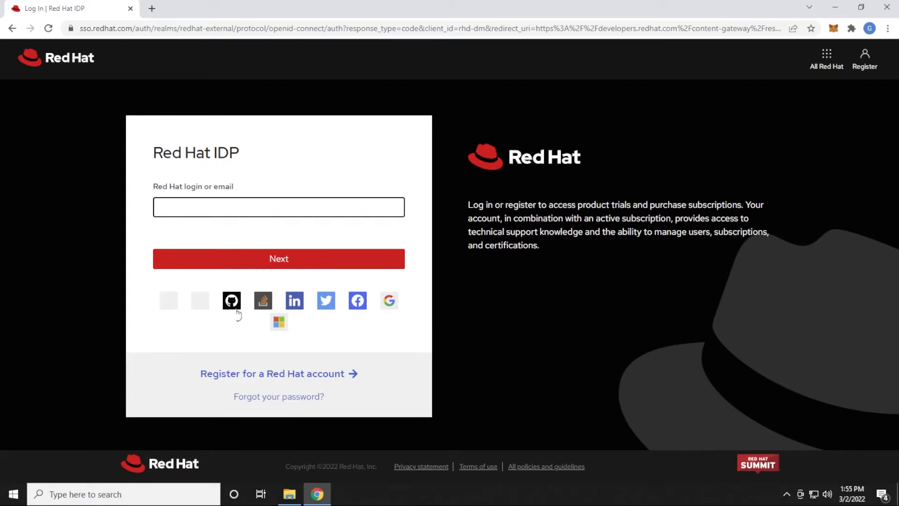
{"action": "left_click", "coordinate": [385, 301]}
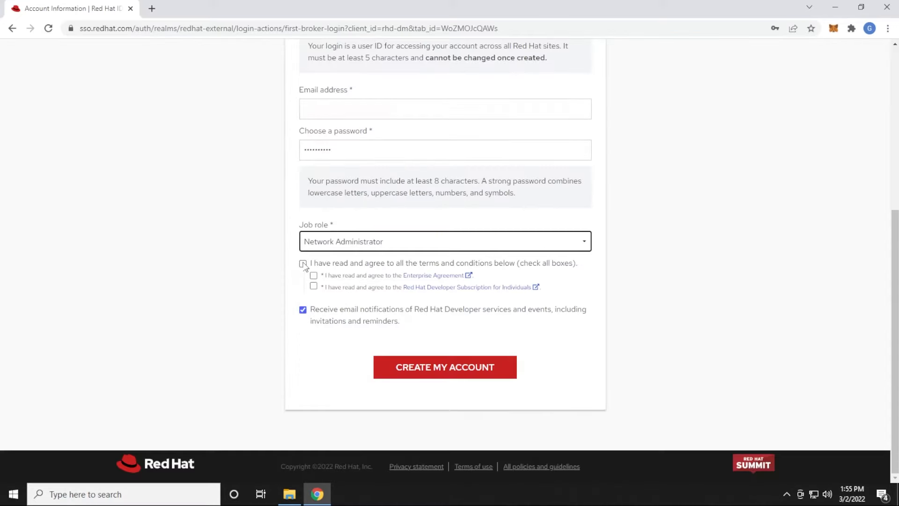
{"action": "left_click", "coordinate": [303, 264]}
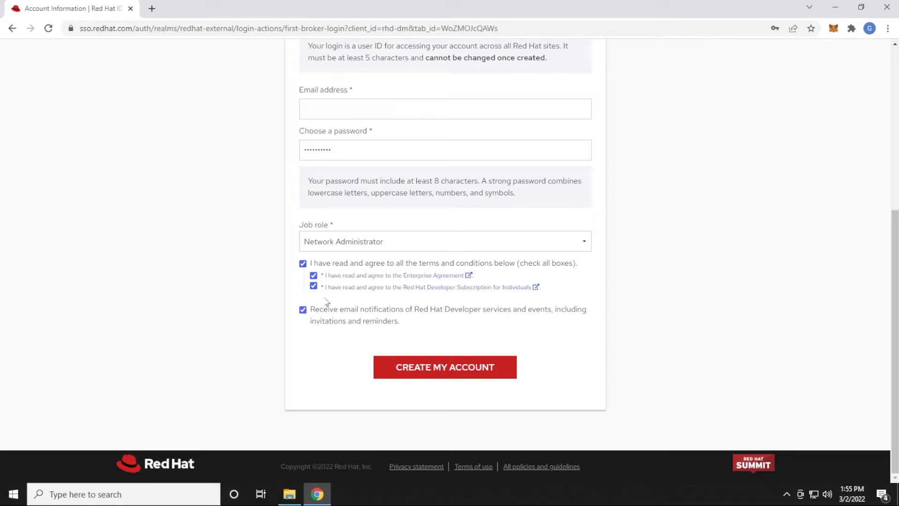
{"action": "left_click", "coordinate": [303, 311]}
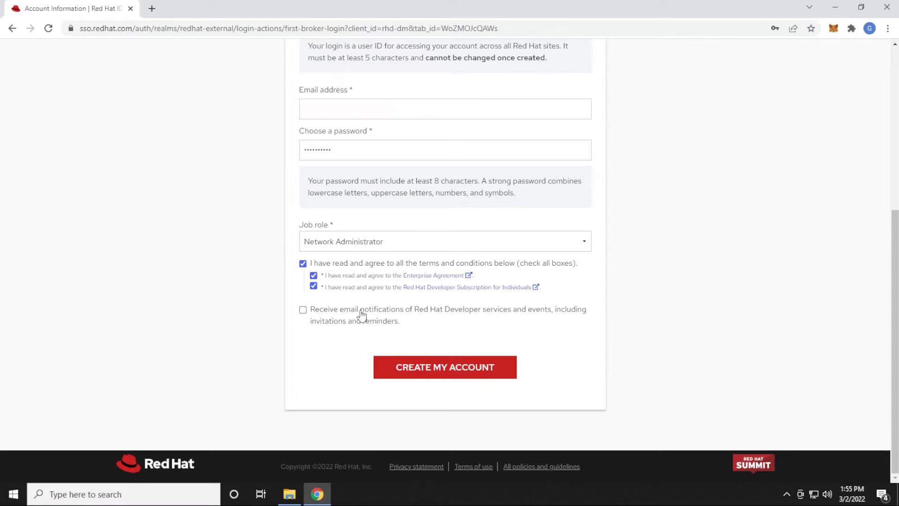
{"action": "left_click", "coordinate": [437, 370]}
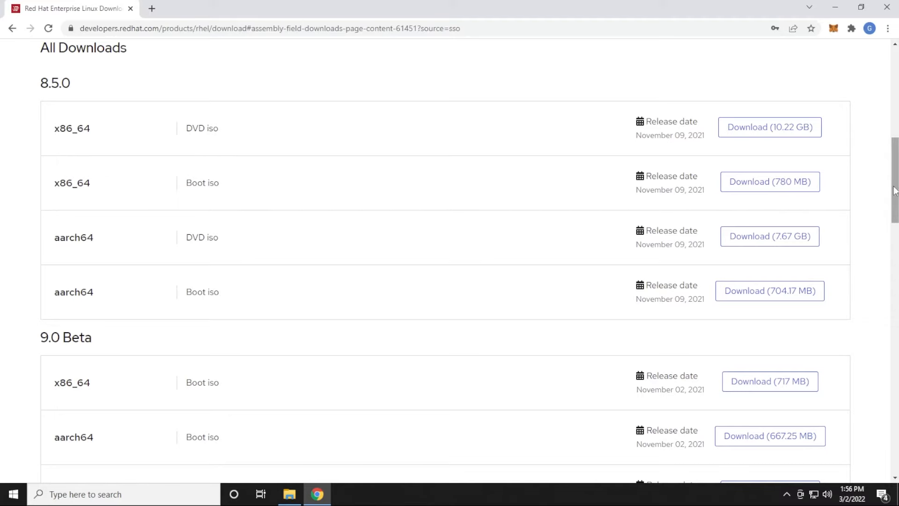
- Download the x86_64 DVD ISO of Red Hat Enterprise Linux 8.5.0 and close the browser
{"action": "left_click_drag", "start_coordinate": [895, 190], "coordinate": [152, 149]}
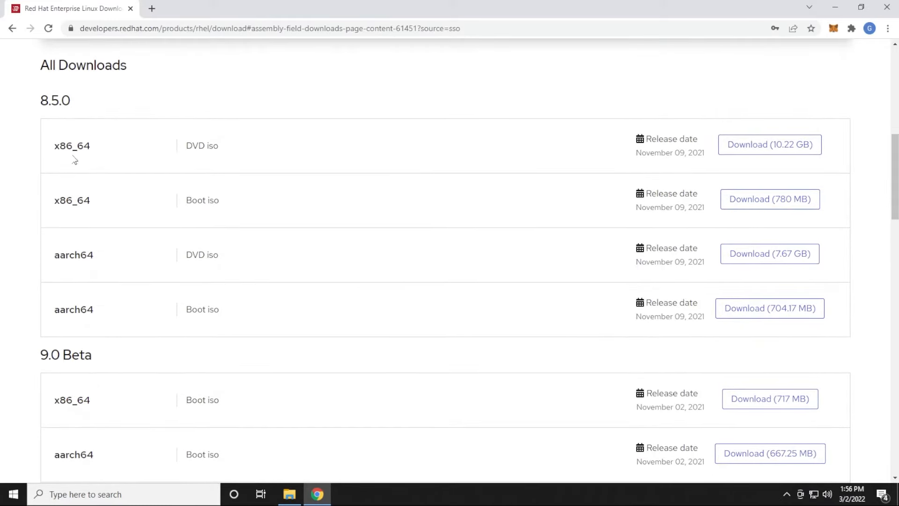
{"action": "left_click", "coordinate": [745, 150]}
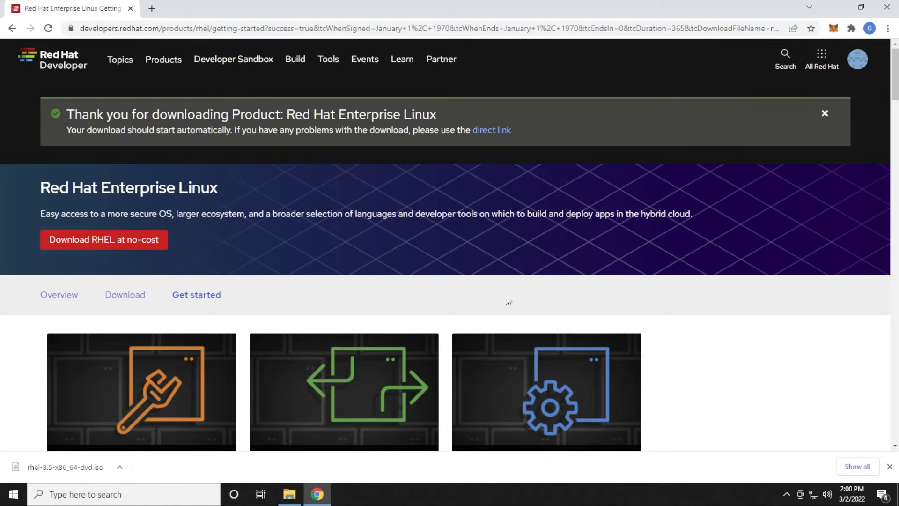
{"action": "left_click", "coordinate": [879, 4]}
- Check the Downloads folder for the file rhel-8.5-x86_64-dvd.iso and close the folder
{"action": "left_click", "coordinate": [287, 494]}
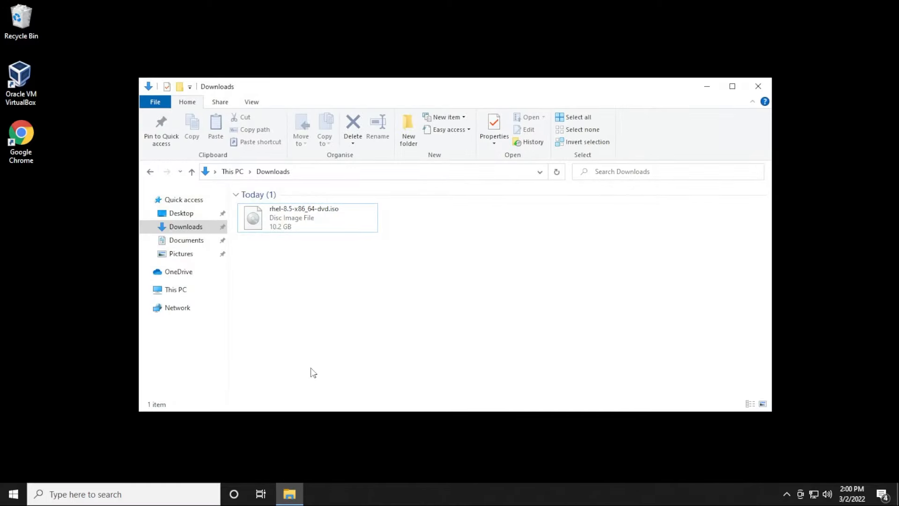
{"action": "left_click", "coordinate": [295, 229]}
{"action": "left_click", "coordinate": [758, 87]}
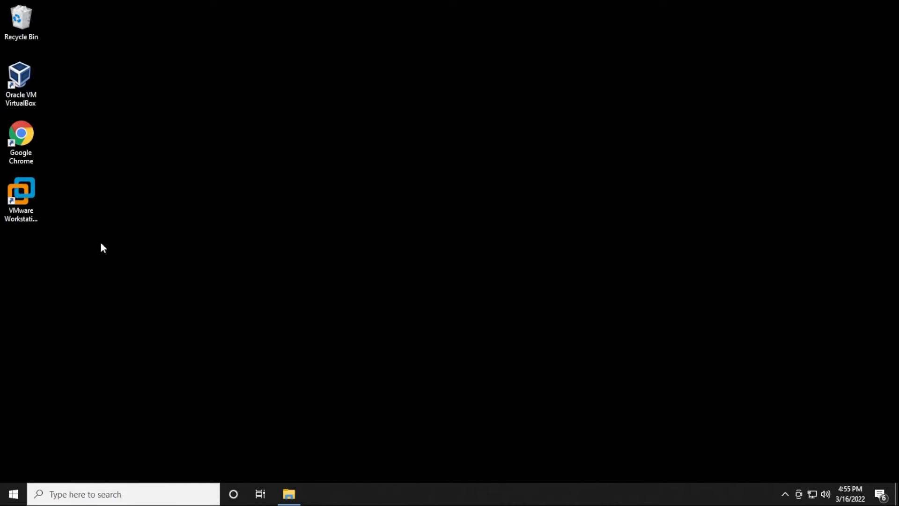
- Open VMware Workstation and start a new virtual machine with the Typical configuration and a blank hard disk instead of an installer image
{"action": "double_click", "coordinate": [16, 198]}
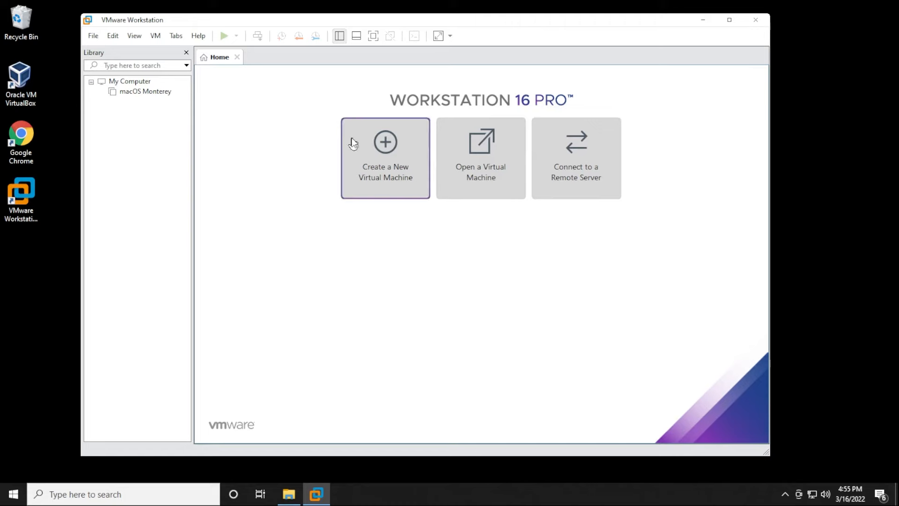
{"action": "left_click", "coordinate": [373, 140]}
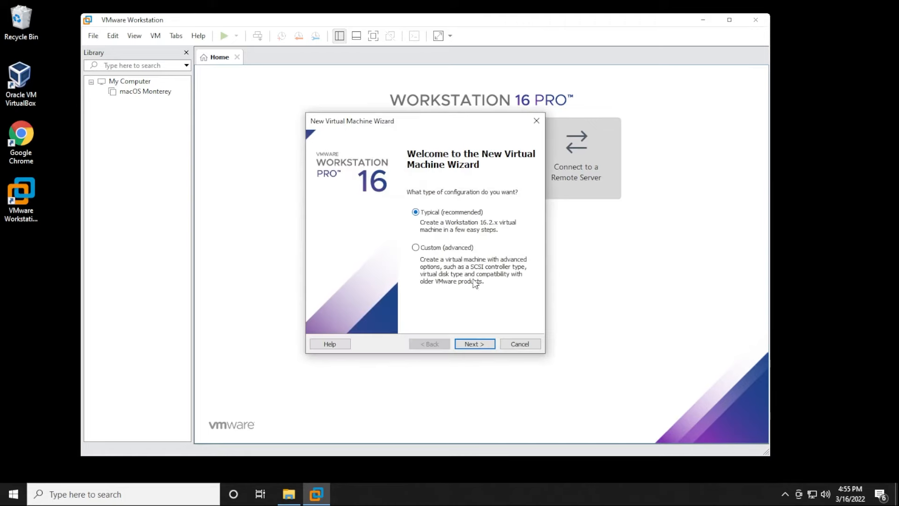
{"action": "left_click", "coordinate": [471, 344]}
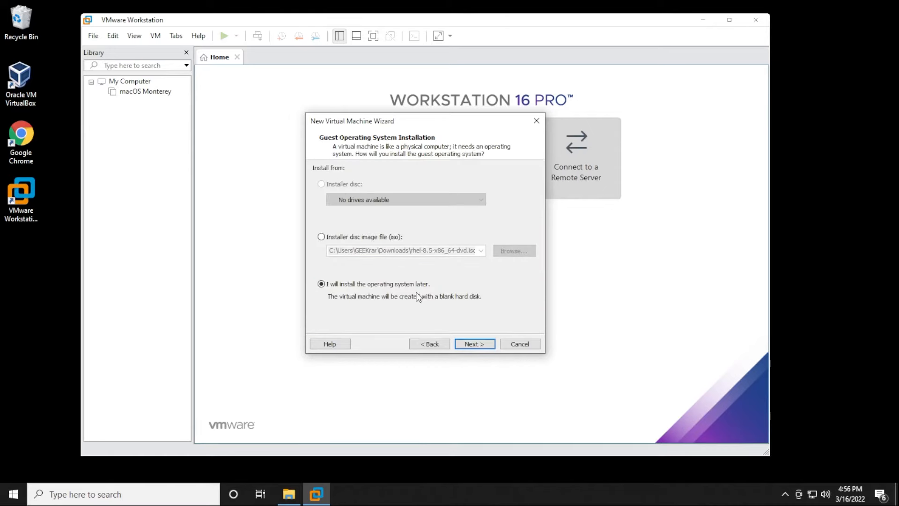
{"action": "left_click", "coordinate": [482, 344]}
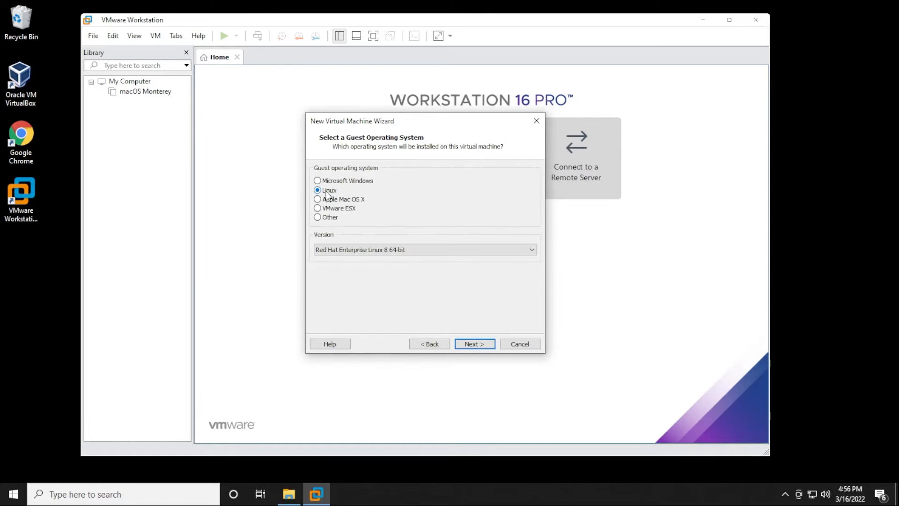
- Set the guest operating system to Linux, version Red Hat Enterprise Linux 8 64-bit
{"action": "left_click", "coordinate": [353, 251]}
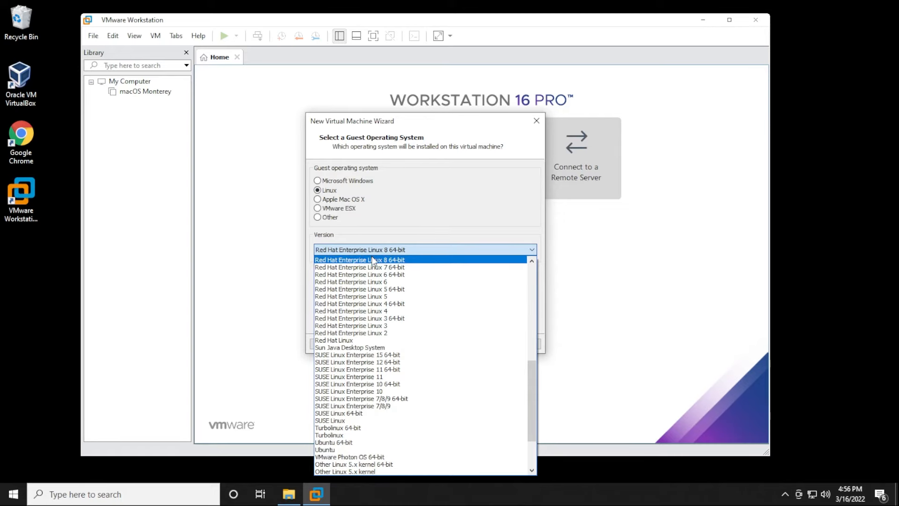
{"action": "left_click", "coordinate": [401, 260]}
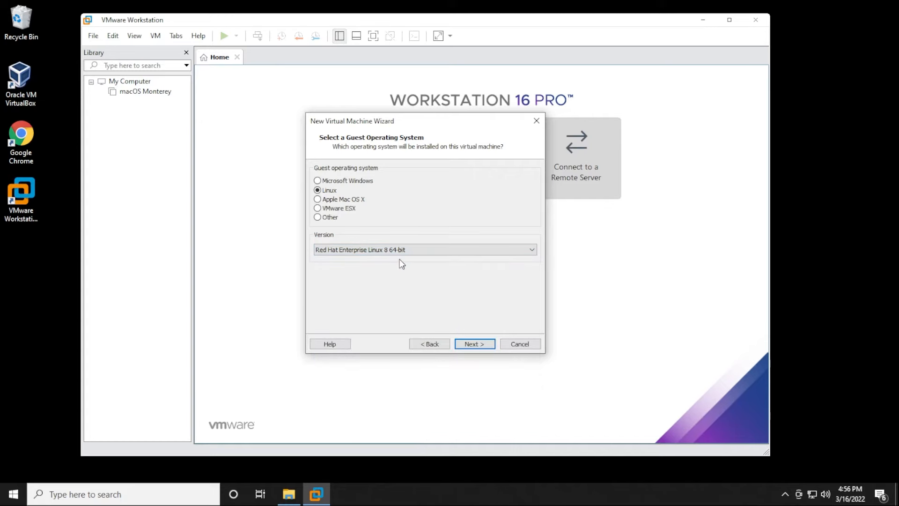
{"action": "left_click", "coordinate": [475, 345]}
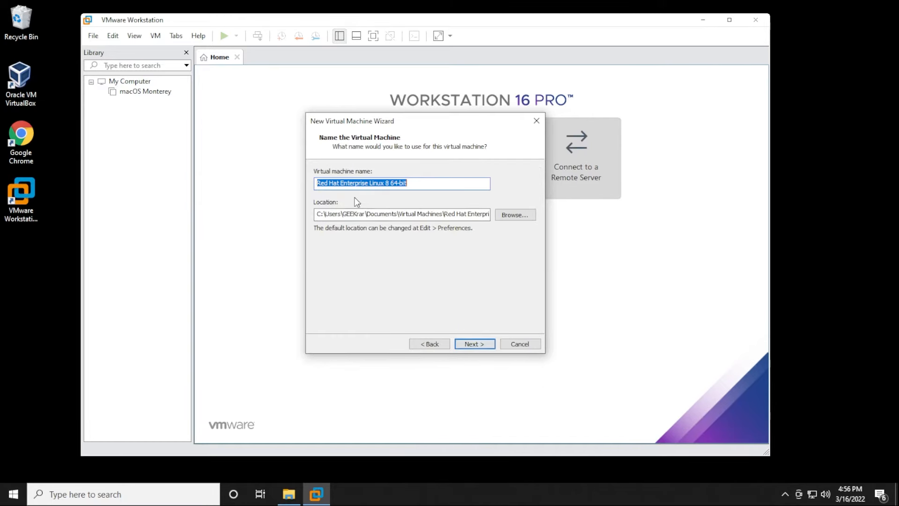
- Shorten the virtual machine name to Red Hat 8 64-bit and accept the default location
{"action": "left_click_drag", "start_coordinate": [339, 184], "coordinate": [385, 185]}
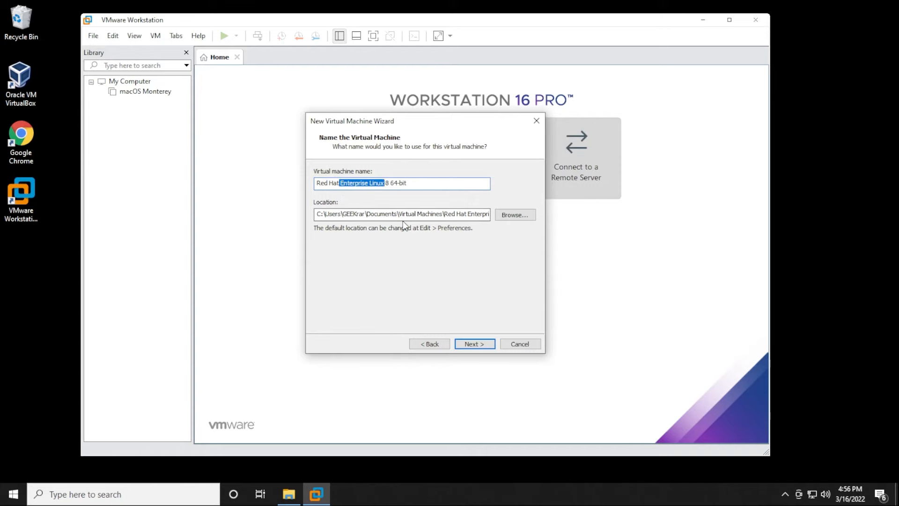
{"action": "key", "text": "Delete"}
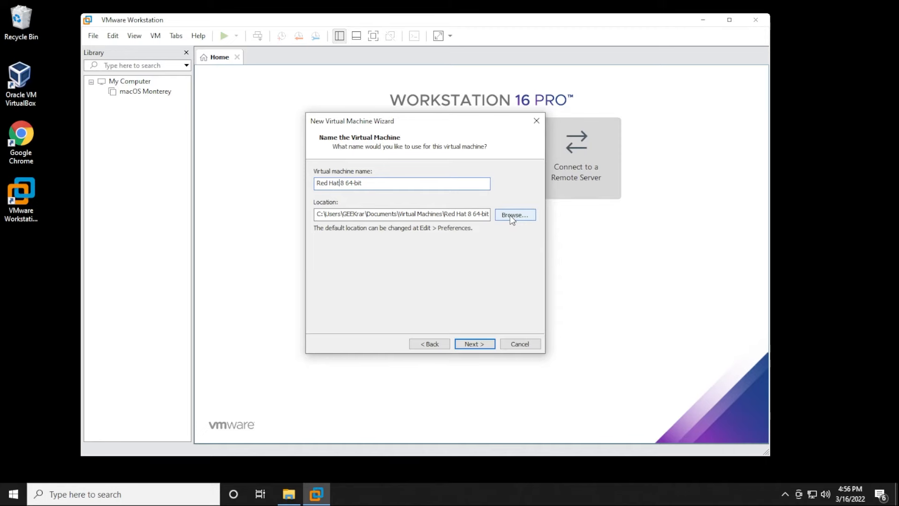
{"action": "left_click", "coordinate": [468, 345]}
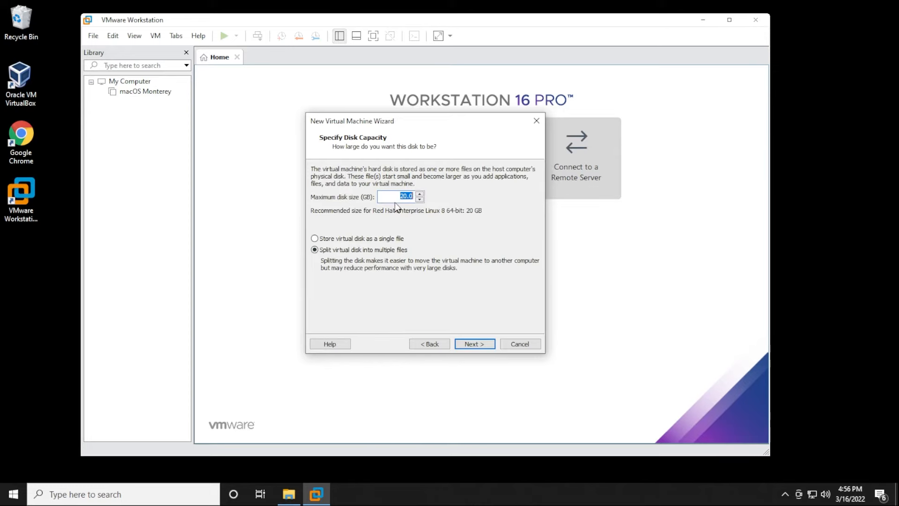
- Set the maximum disk size to 30 GB and store the virtual disk as a single file
{"action": "left_click", "coordinate": [401, 198]}
{"action": "type", "text": "3"}
{"action": "left_click", "coordinate": [341, 239]}
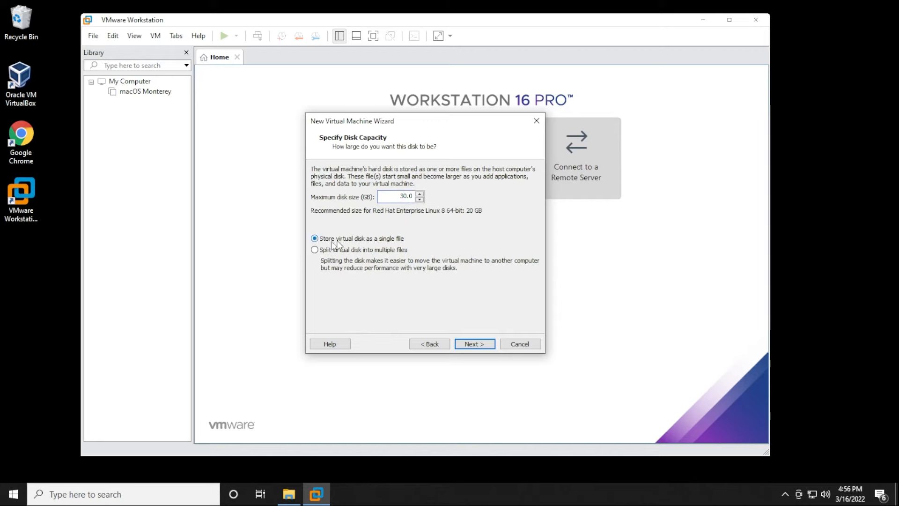
{"action": "left_click", "coordinate": [468, 343]}
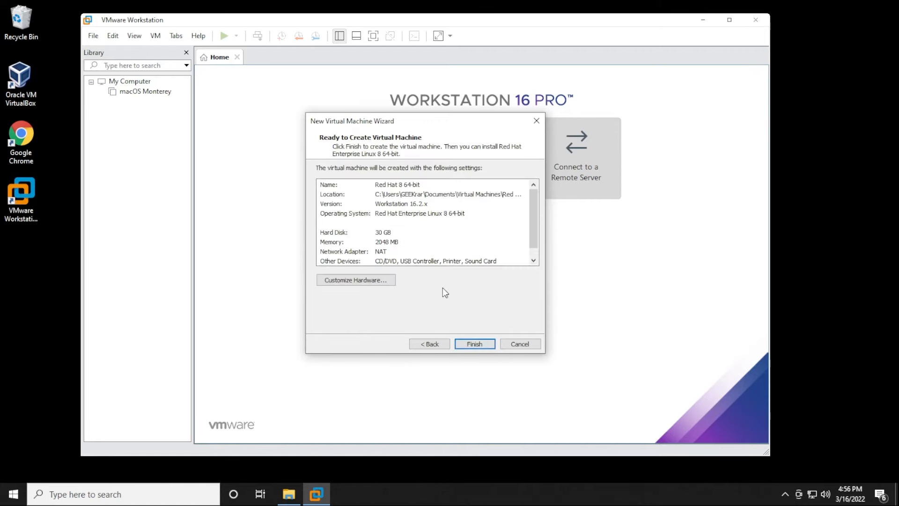
- Customize the hardware to allocate 4096 MB of memory and 4 cores per processor
{"action": "left_click", "coordinate": [352, 278]}
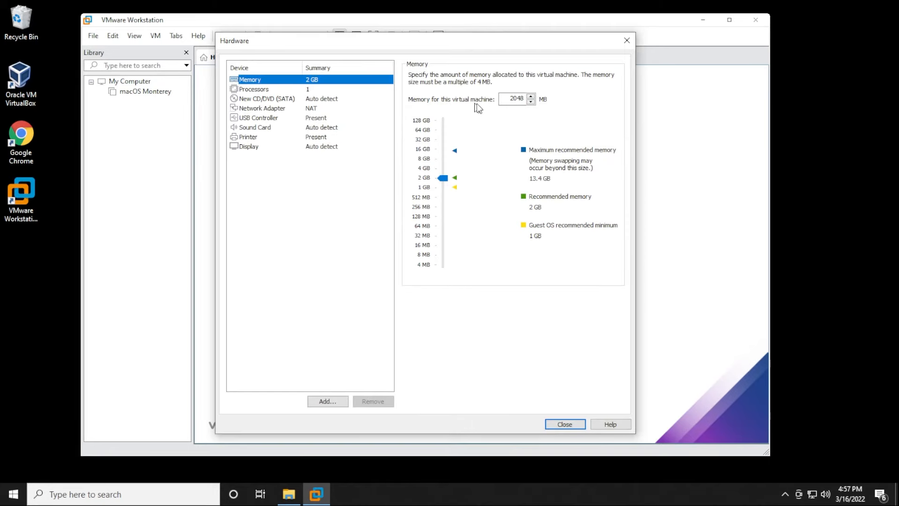
{"action": "left_click_drag", "start_coordinate": [444, 178], "coordinate": [442, 167]}
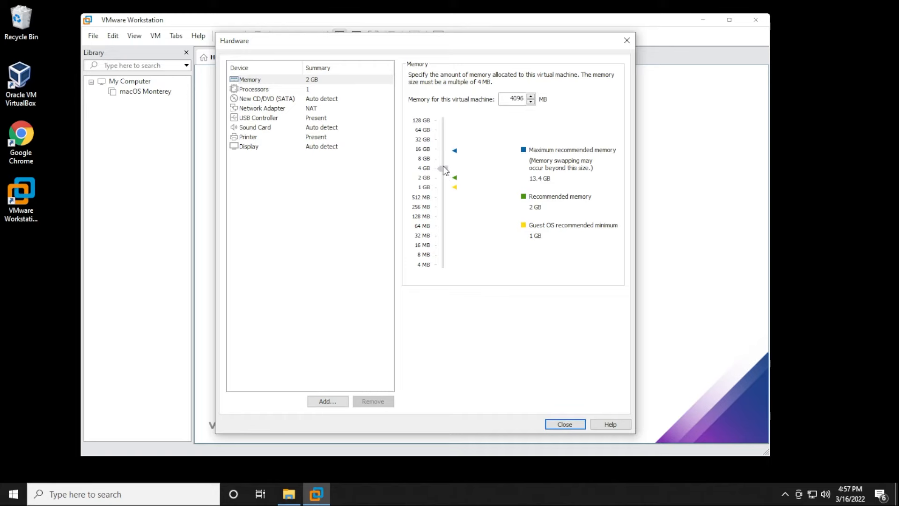
{"action": "left_click", "coordinate": [267, 89]}
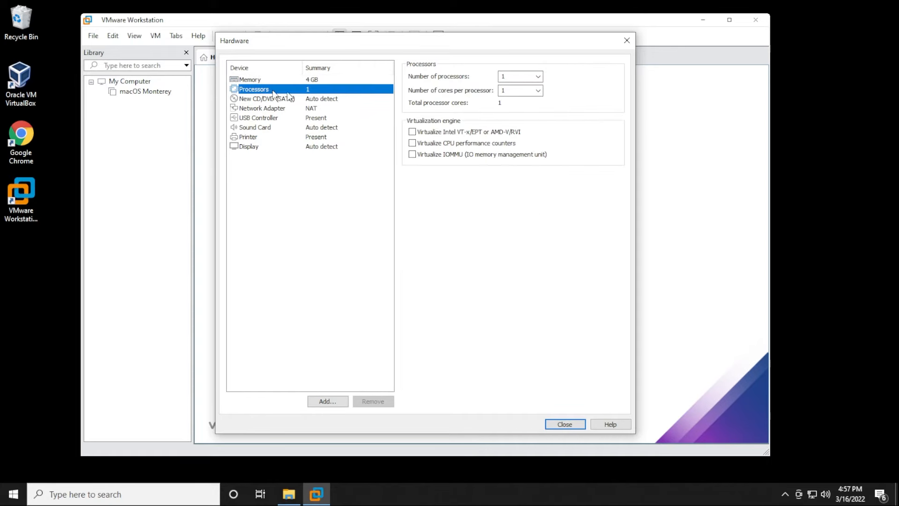
{"action": "left_click", "coordinate": [525, 92]}
{"action": "left_click", "coordinate": [538, 93]}
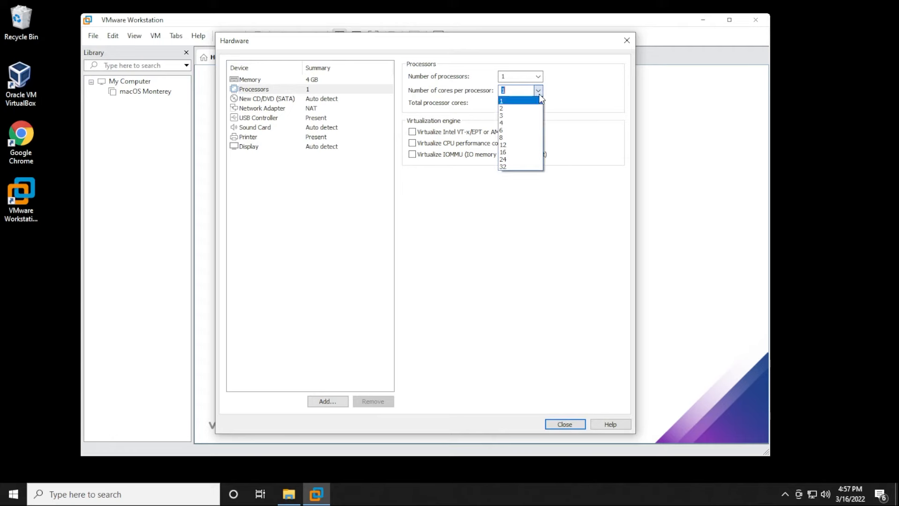
{"action": "left_click", "coordinate": [531, 123]}
- Set the virtual CD/DVD drive to use the ISO image rhel-8.5-x86_64-dvd.iso from the Downloads folder
{"action": "left_click", "coordinate": [281, 99]}
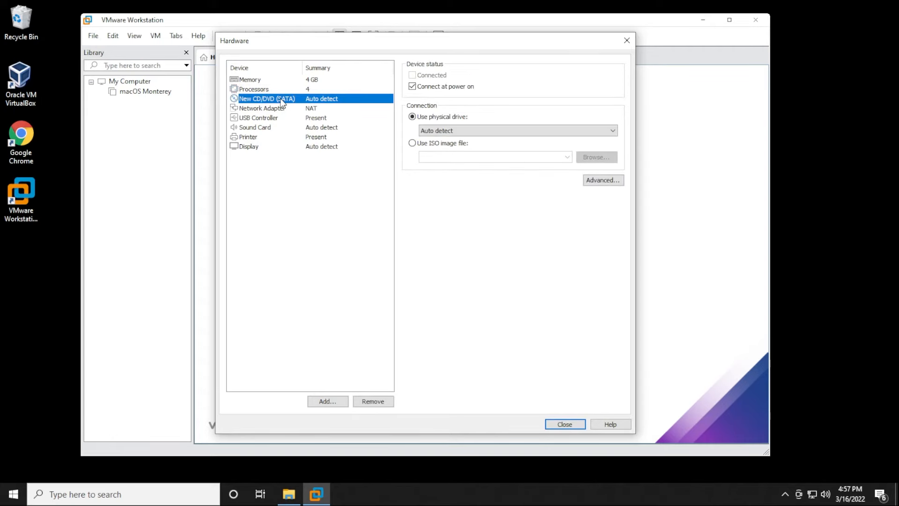
{"action": "left_click", "coordinate": [413, 143]}
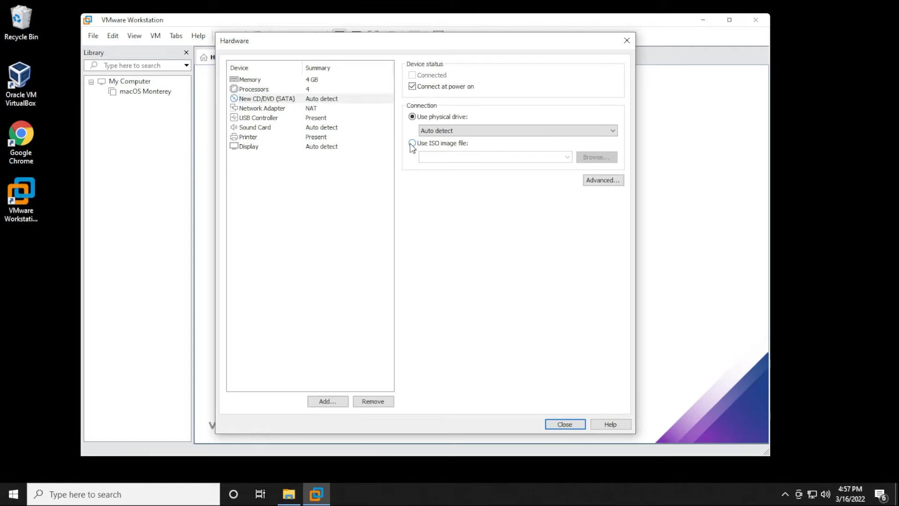
{"action": "left_click", "coordinate": [591, 157]}
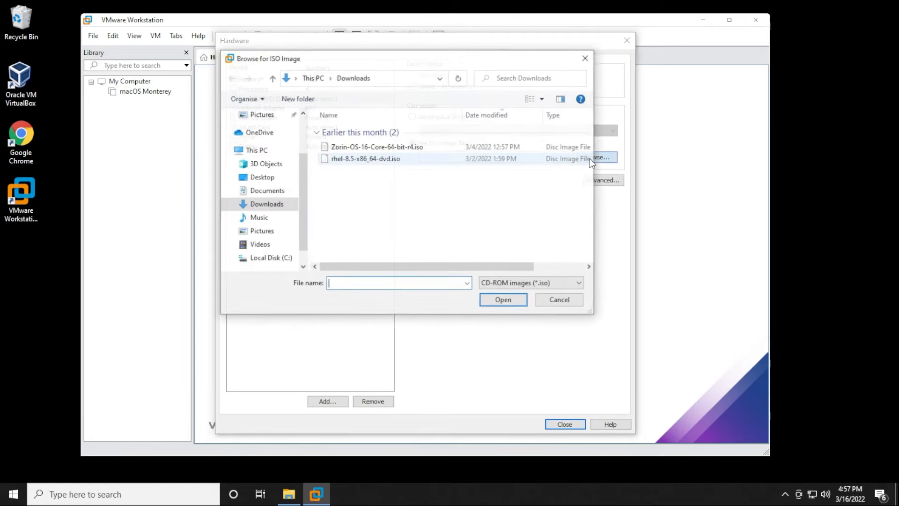
{"action": "left_click", "coordinate": [367, 159]}
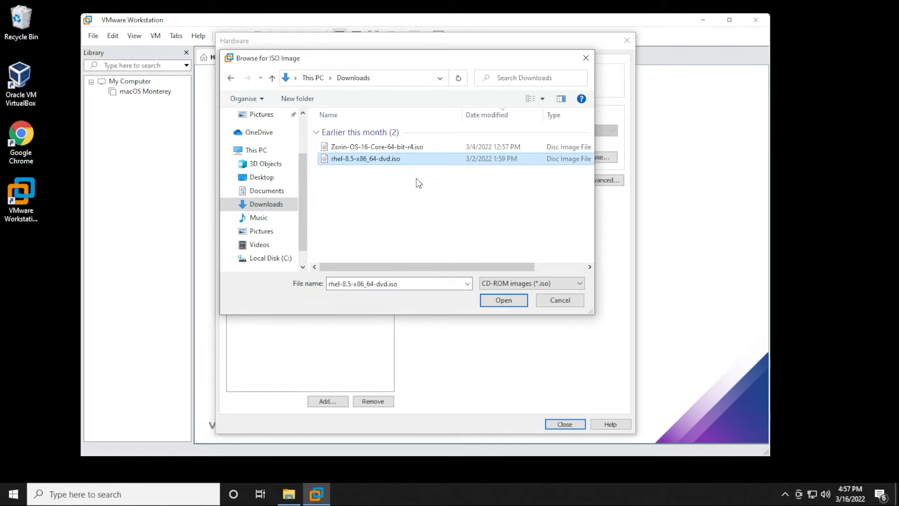
{"action": "left_click", "coordinate": [513, 301]}
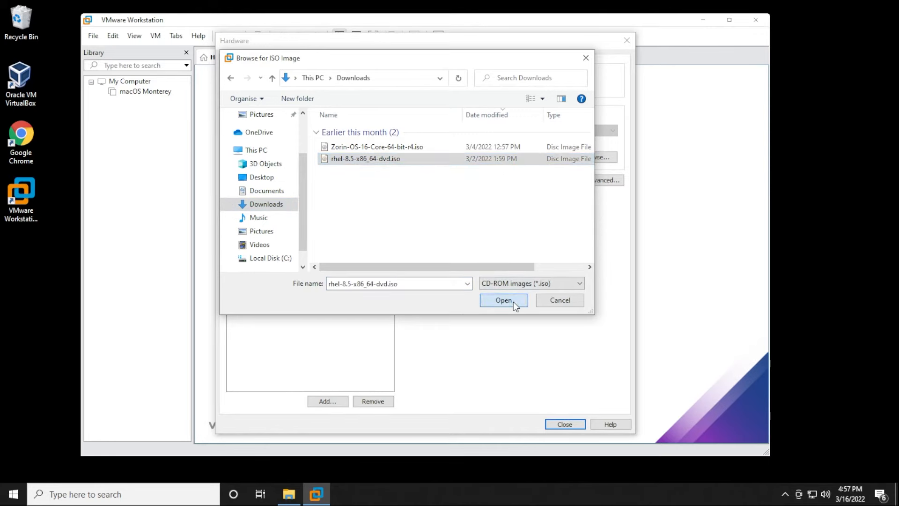
- Review the network adapter settings, close the hardware customization and finish creating the virtual machine
{"action": "left_click", "coordinate": [282, 109]}
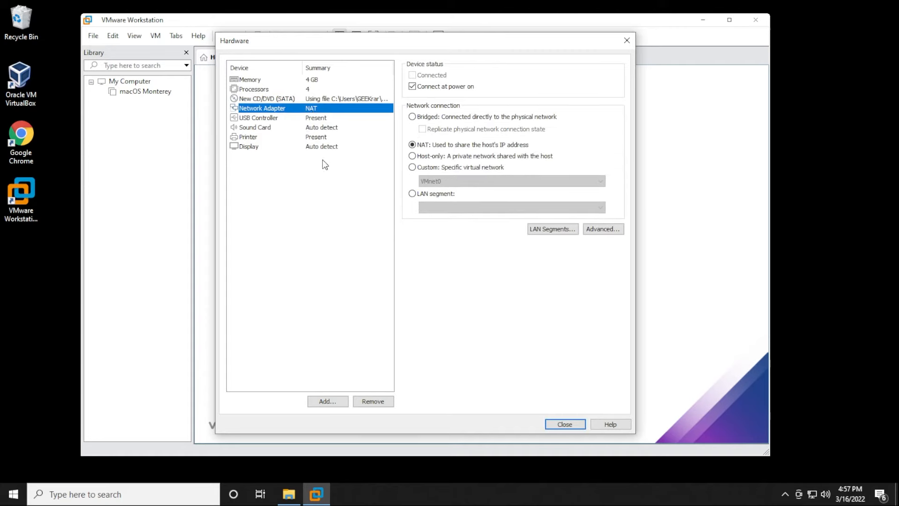
{"action": "left_click", "coordinate": [565, 424]}
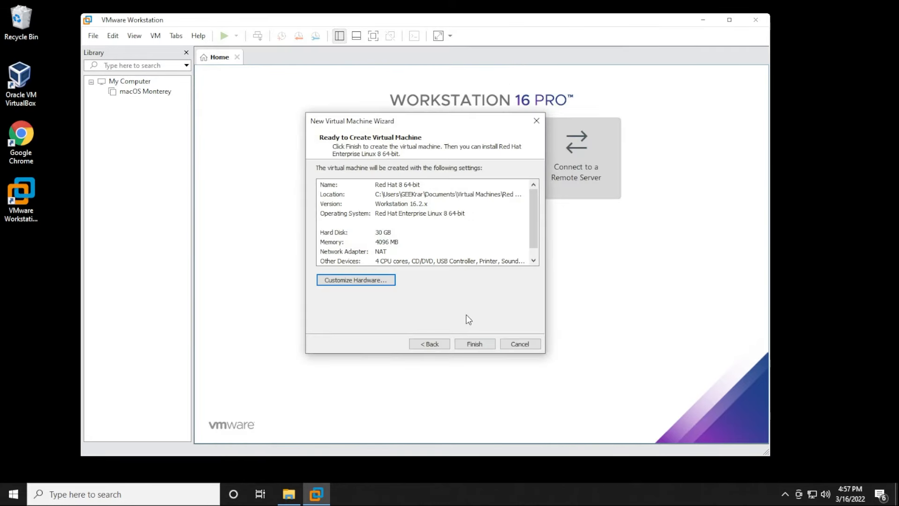
{"action": "left_click", "coordinate": [475, 343]}
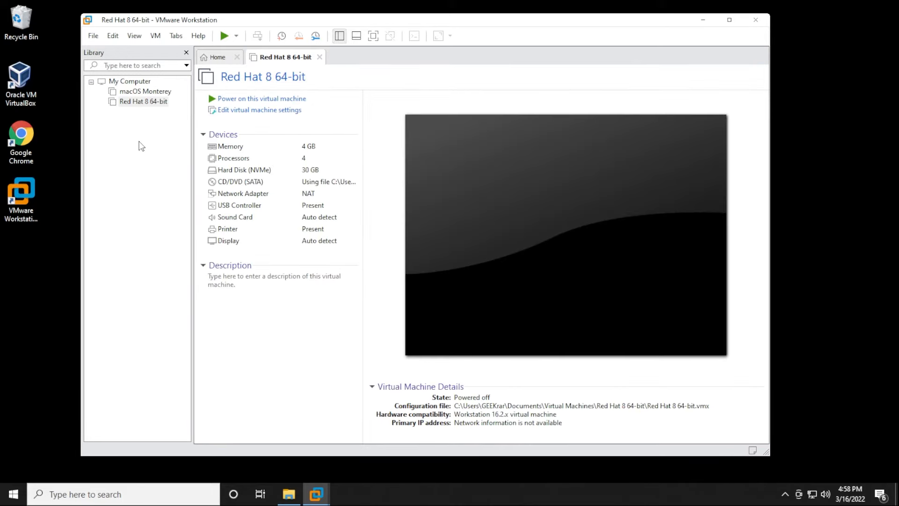
- Power on the Red Hat 8 64-bit virtual machine and boot into Install Red Hat Enterprise Linux 8.5
{"action": "left_click", "coordinate": [137, 104]}
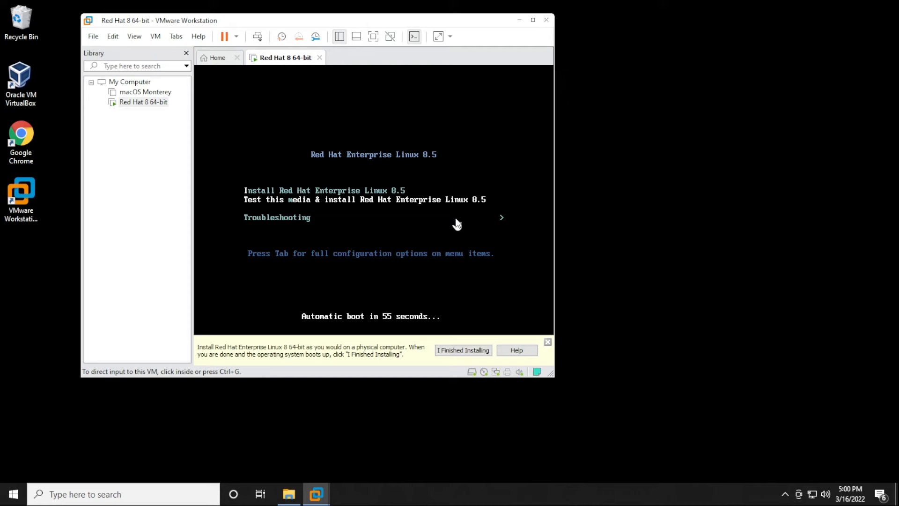
{"action": "left_click", "coordinate": [458, 253]}
{"action": "key", "text": "Up"}
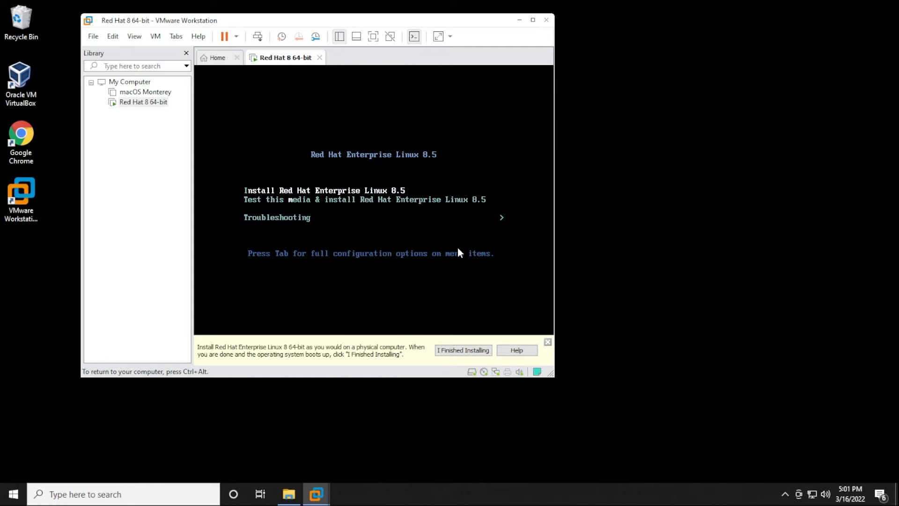
{"action": "key", "text": "Return"}
- Show the virtual machine in full screen and continue with English (United States) as the installation language
{"action": "left_click", "coordinate": [439, 41]}
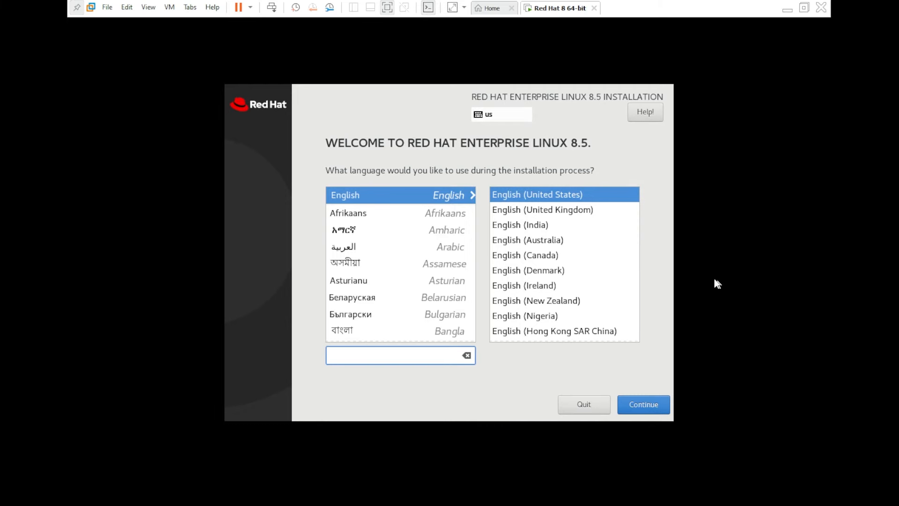
{"action": "left_click", "coordinate": [687, 282]}
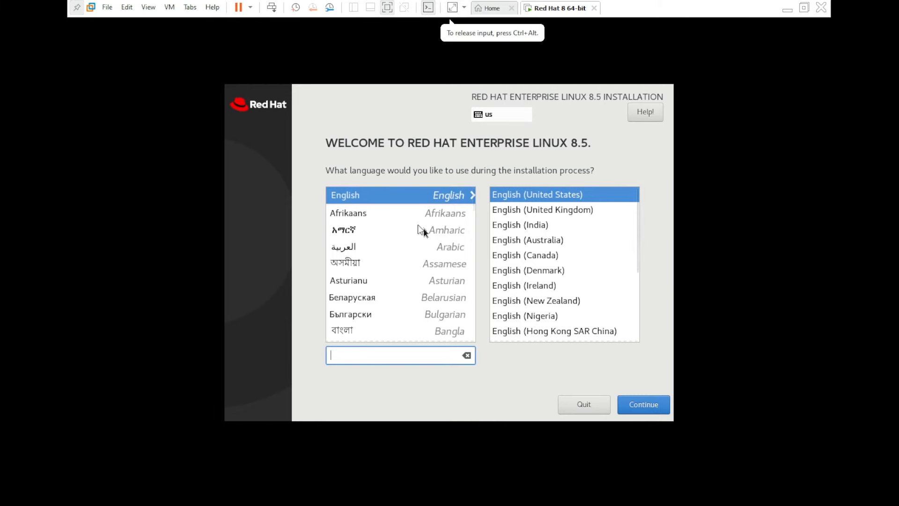
{"action": "left_click", "coordinate": [643, 411]}
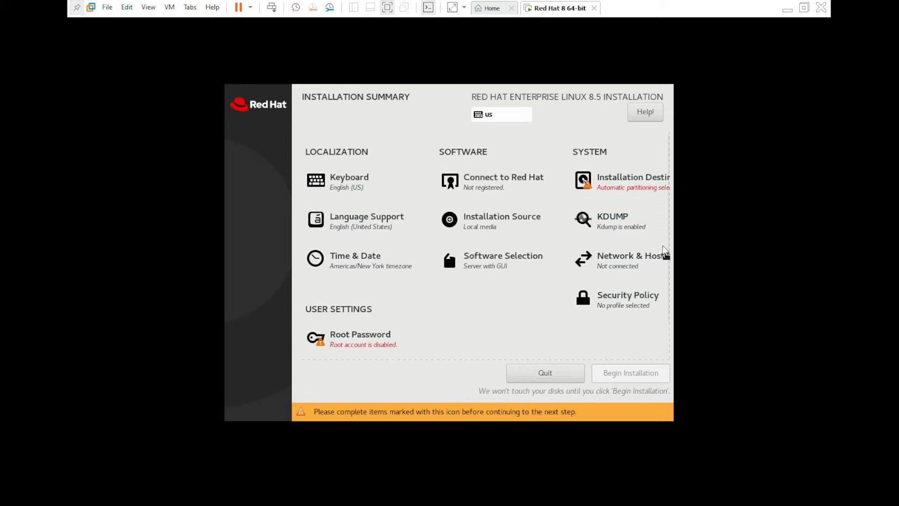
- Confirm the 30 GiB VMware virtual NVMe disk as the installation destination with automatic storage configuration
{"action": "left_click", "coordinate": [637, 182]}
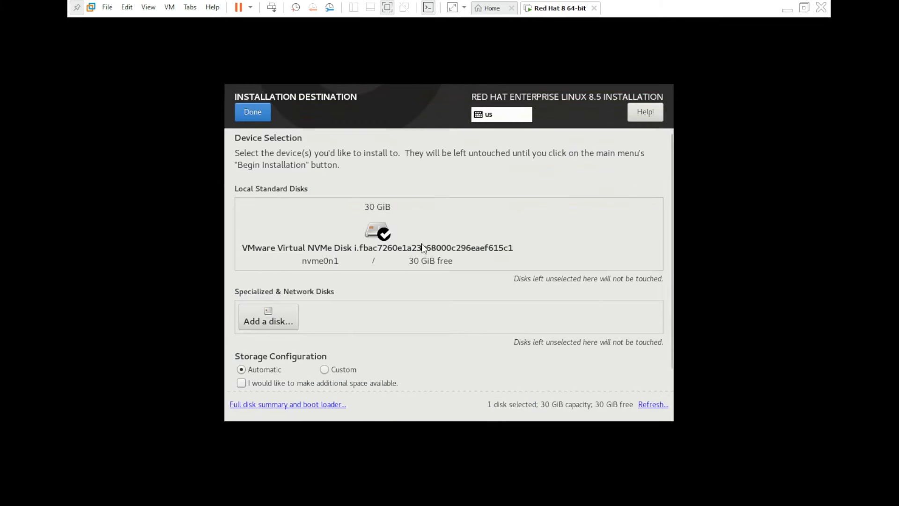
{"action": "left_click", "coordinate": [372, 231]}
{"action": "left_click", "coordinate": [373, 232]}
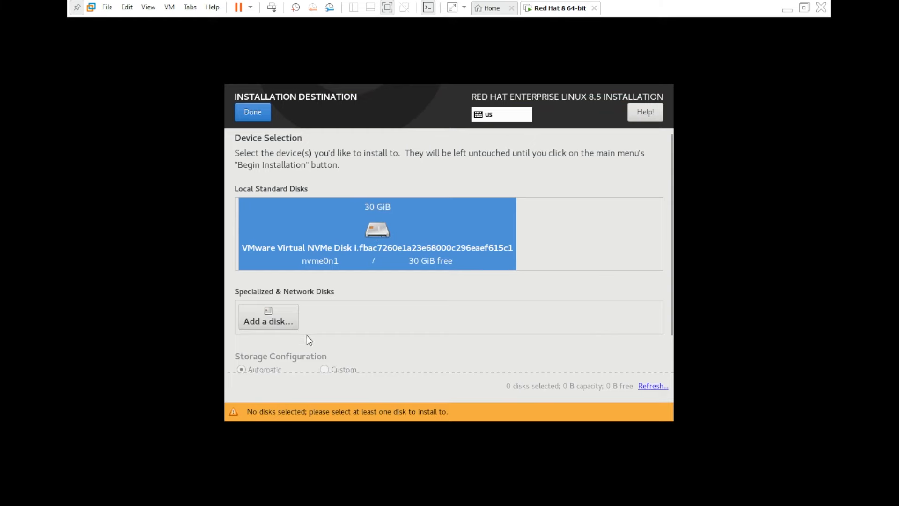
{"action": "left_click", "coordinate": [248, 113]}
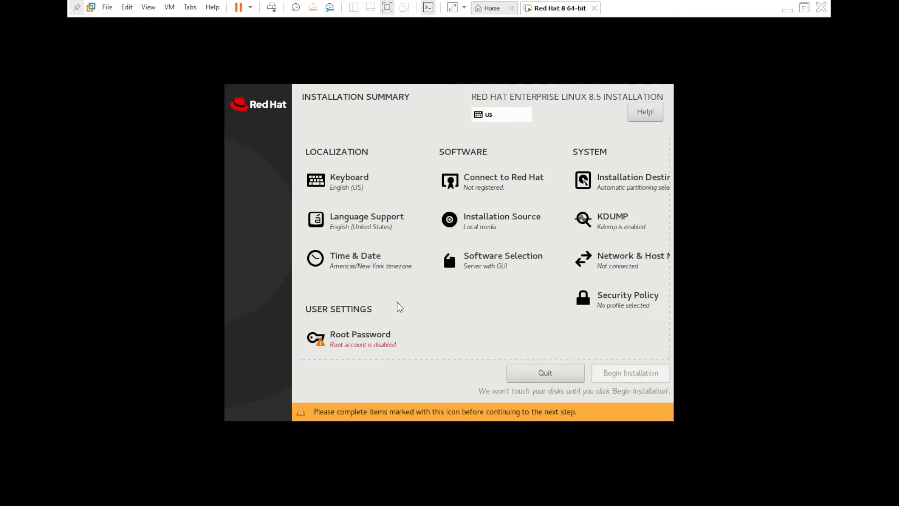
- Set the root password by entering and confirming it, and return to the installation summary
{"action": "left_click", "coordinate": [374, 338]}
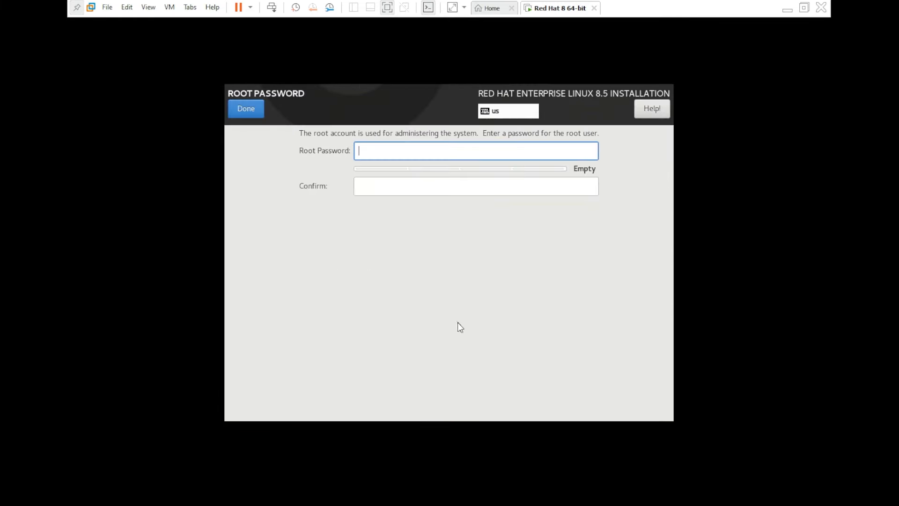
{"action": "type", "text": "•••••••"}
{"action": "key", "text": "Tab"}
{"action": "type", "text": "•••••••"}
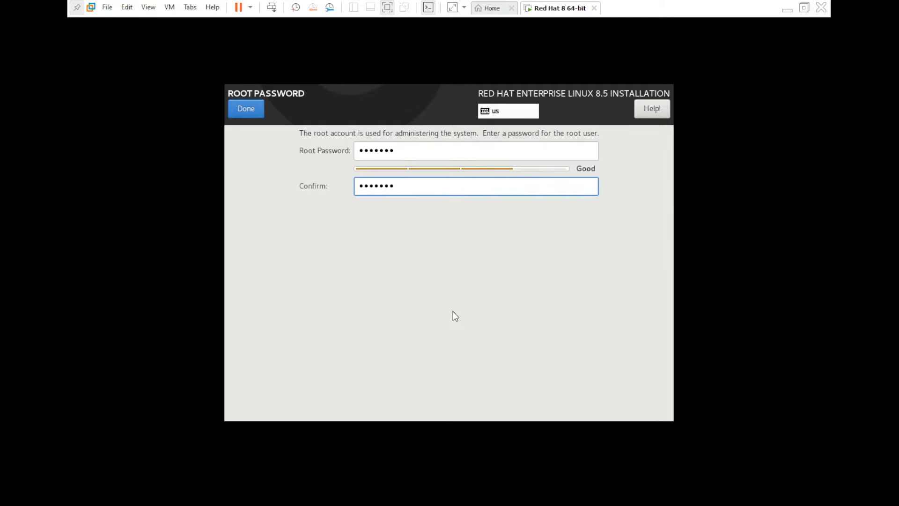
{"action": "left_click", "coordinate": [246, 107]}
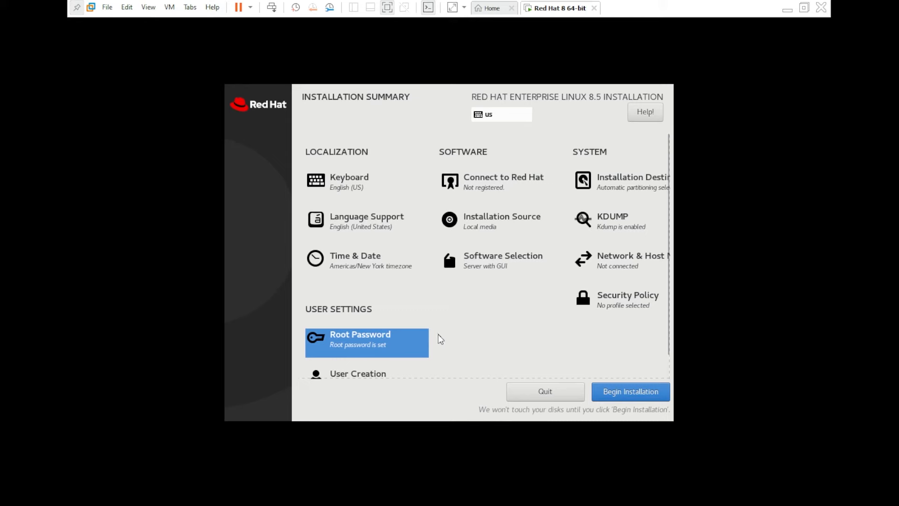
- Begin the Red Hat Enterprise Linux installation and reboot the system once it completes
{"action": "scroll", "coordinate": [437, 334], "scroll_direction": "down", "scroll_amount": 1}
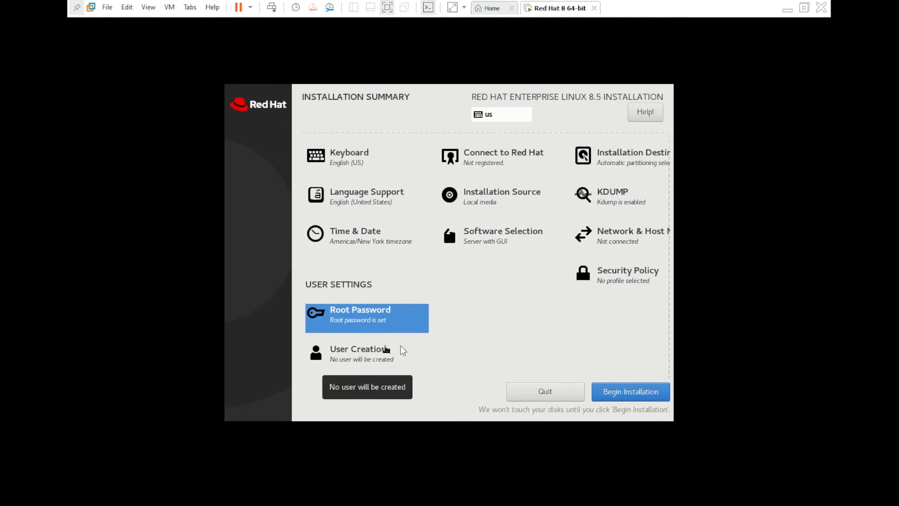
{"action": "scroll", "coordinate": [537, 325], "scroll_direction": "up", "scroll_amount": 1}
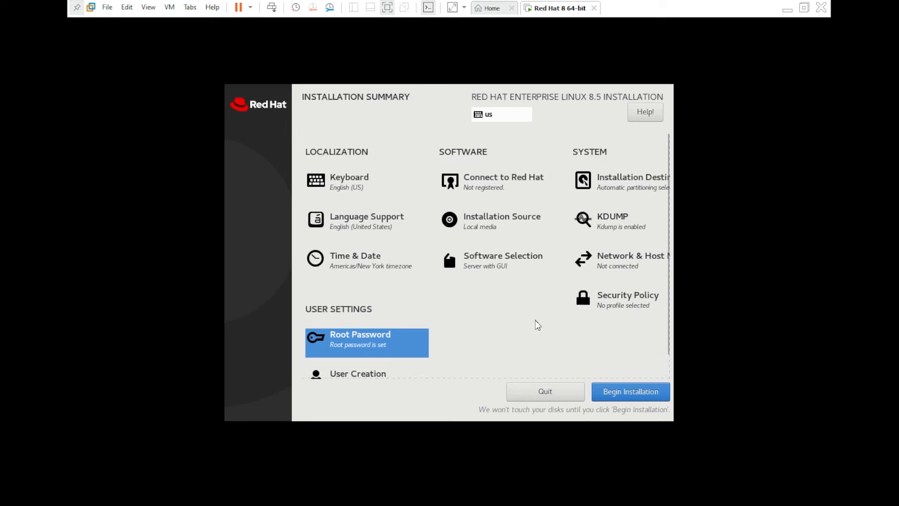
{"action": "left_click", "coordinate": [623, 392]}
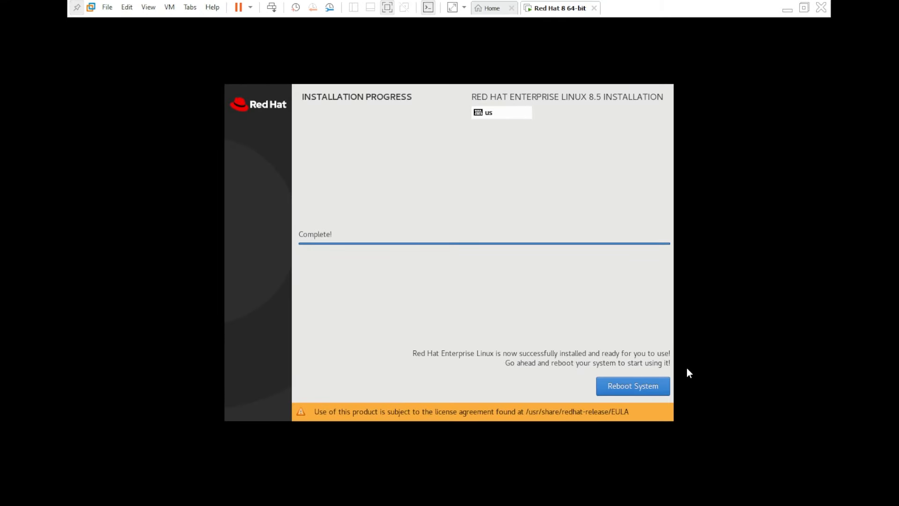
{"action": "left_click", "coordinate": [639, 387]}
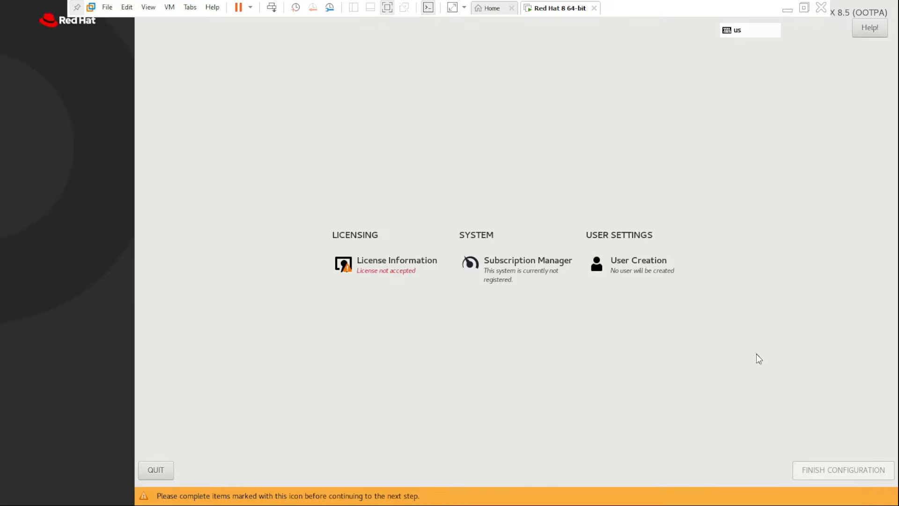
- Accept the end user license agreement in the license information of the initial setup
{"action": "left_click", "coordinate": [381, 270]}
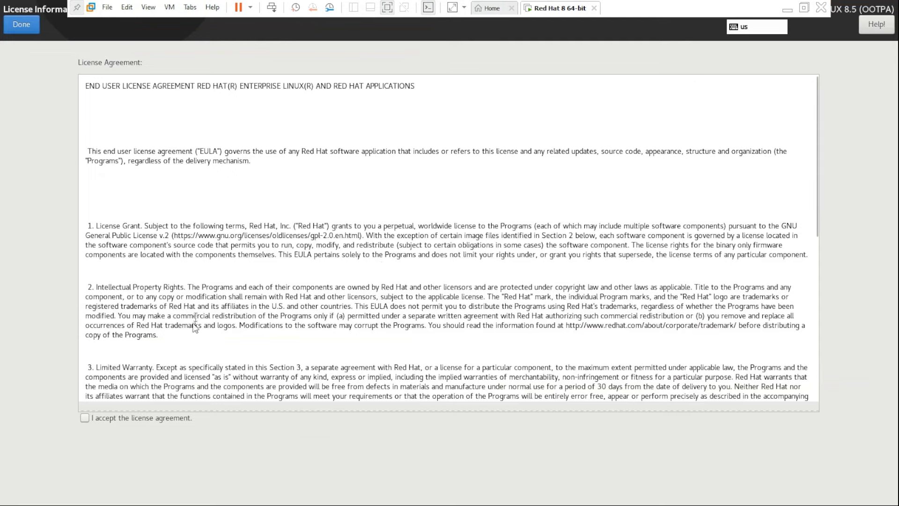
{"action": "left_click", "coordinate": [85, 417]}
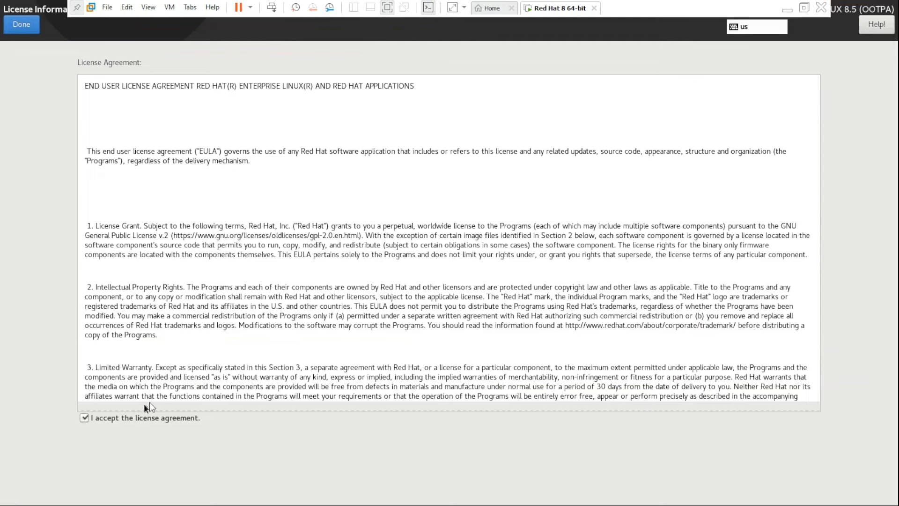
{"action": "left_click", "coordinate": [21, 26]}
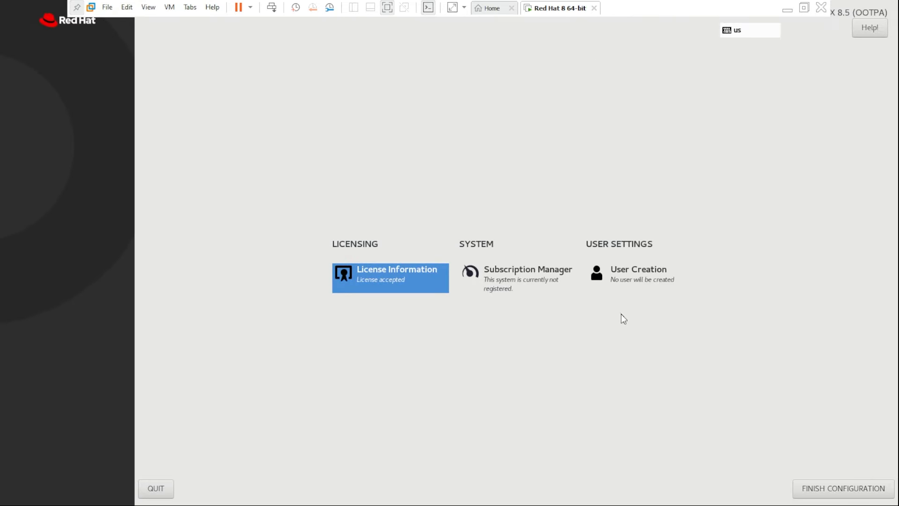
- Create a user account with the full name and a confirmed account password, and finish the configuration
{"action": "left_click", "coordinate": [630, 279]}
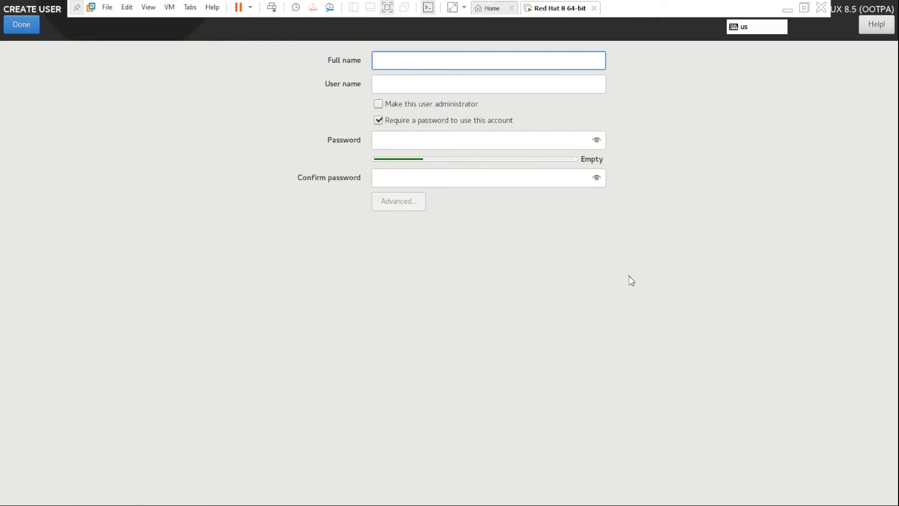
{"action": "type", "text": "GEEKRAR"}
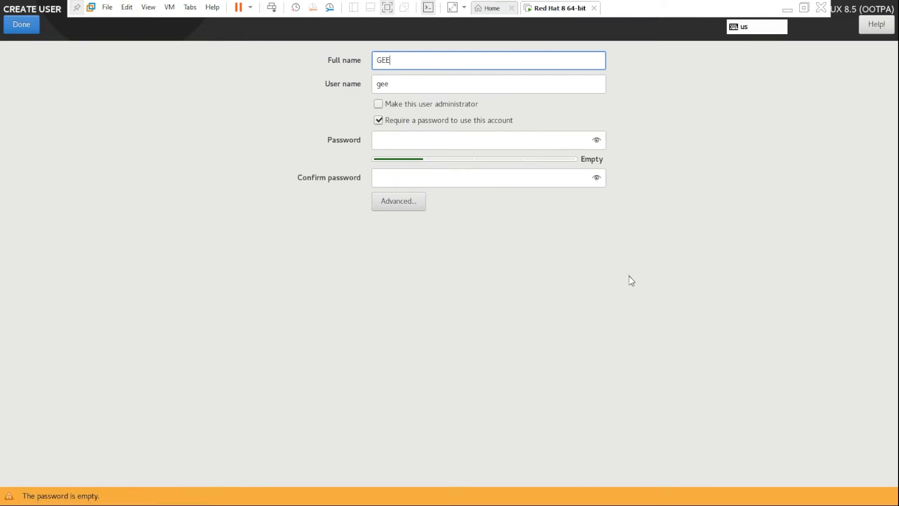
{"action": "key", "text": "Tab"}
{"action": "key", "text": "Tab"}
{"action": "key", "text": "Tab"}
{"action": "key", "text": "Tab"}
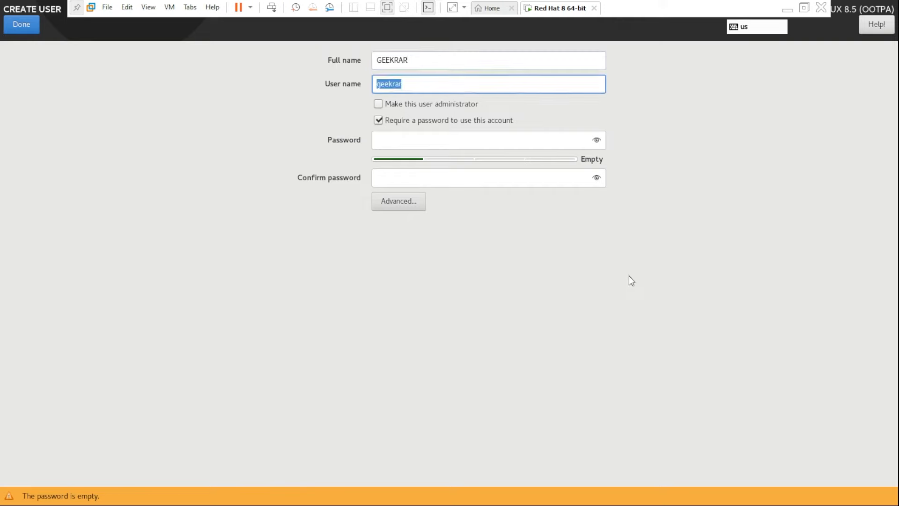
{"action": "type", "text": "•••••"}
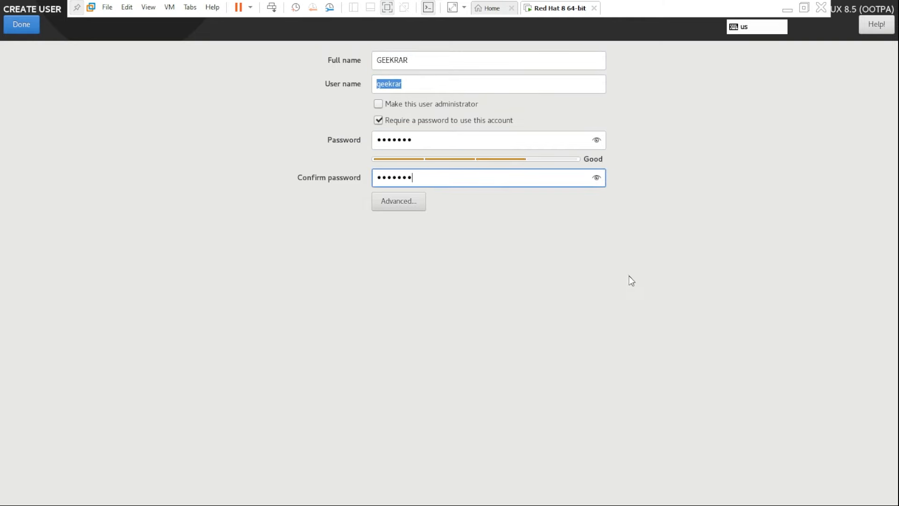
{"action": "left_click", "coordinate": [21, 24]}
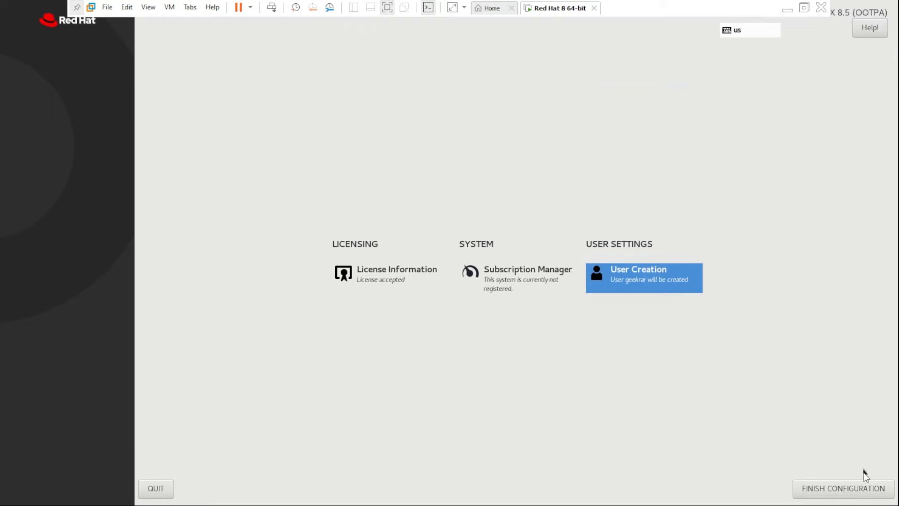
{"action": "left_click", "coordinate": [846, 492]}
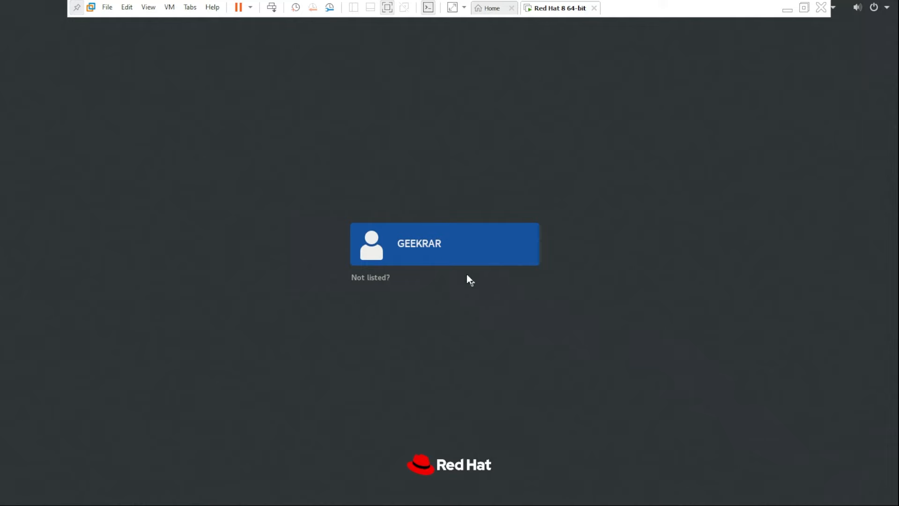
- Sign in to the newly created user account with the account password
{"action": "left_click", "coordinate": [426, 247]}
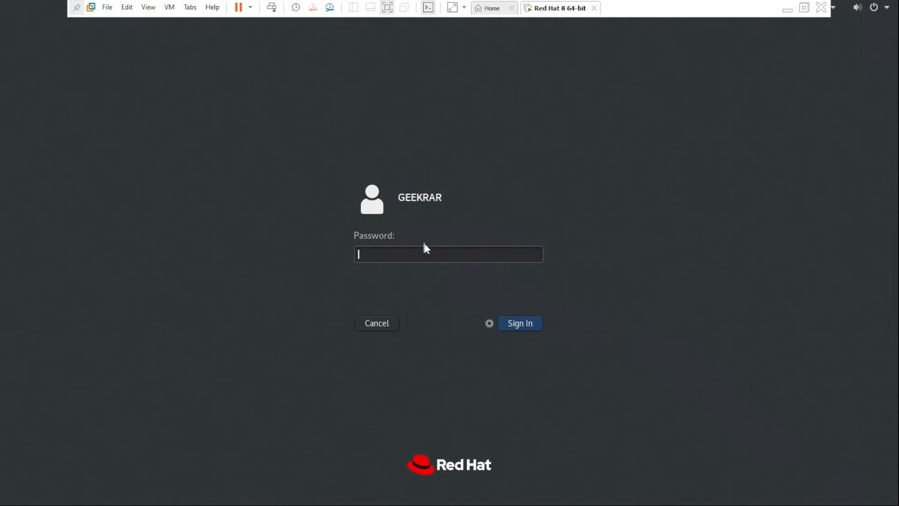
{"action": "type", "text": "*******"}
{"action": "key", "text": "Return"}
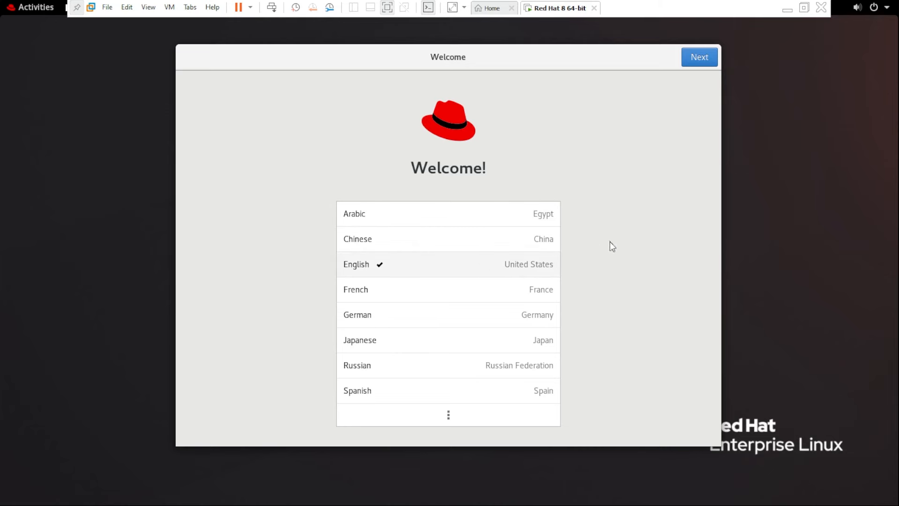
- Keep the English (United States) language and English (US) keyboard layout in the welcome setup, and turn off Location Services
{"action": "left_click", "coordinate": [697, 65]}
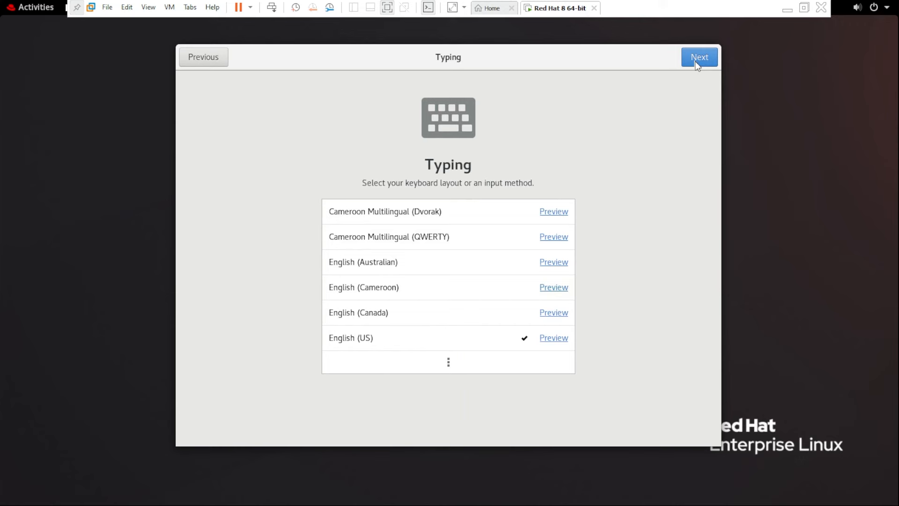
{"action": "left_click", "coordinate": [697, 65]}
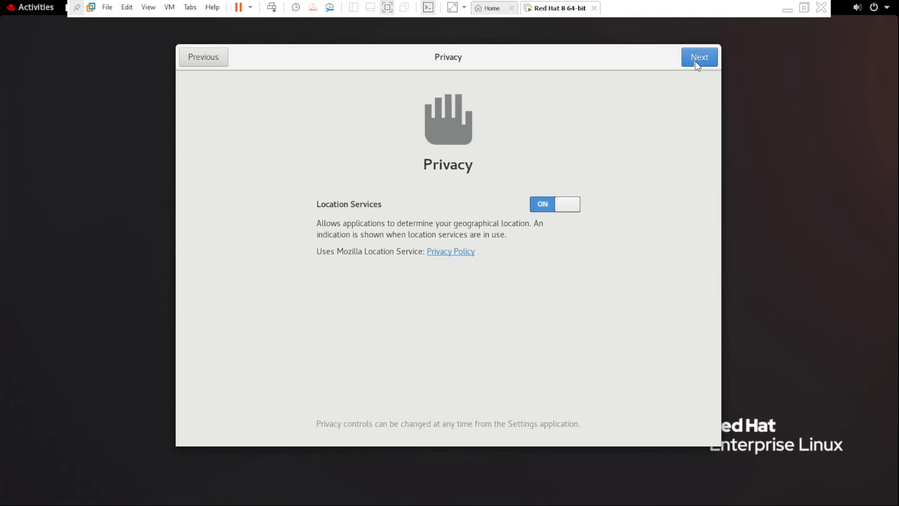
{"action": "left_click", "coordinate": [559, 208]}
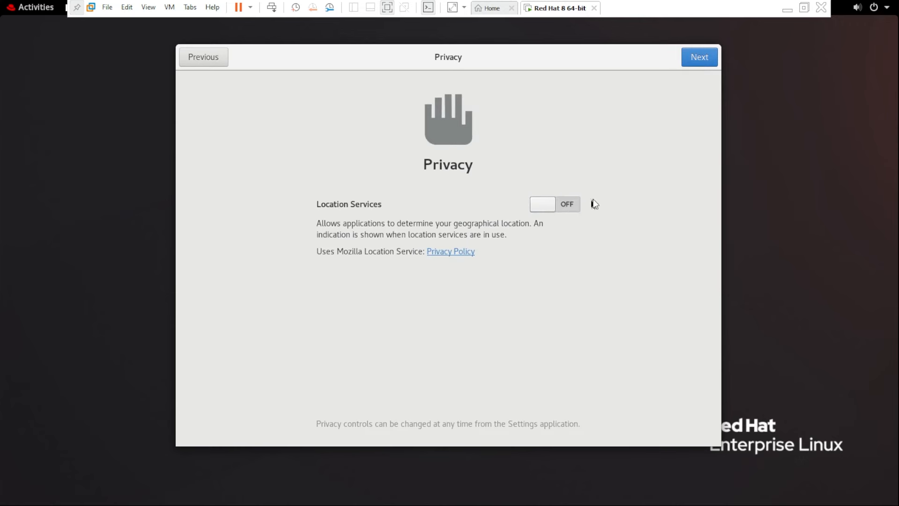
{"action": "left_click", "coordinate": [691, 60]}
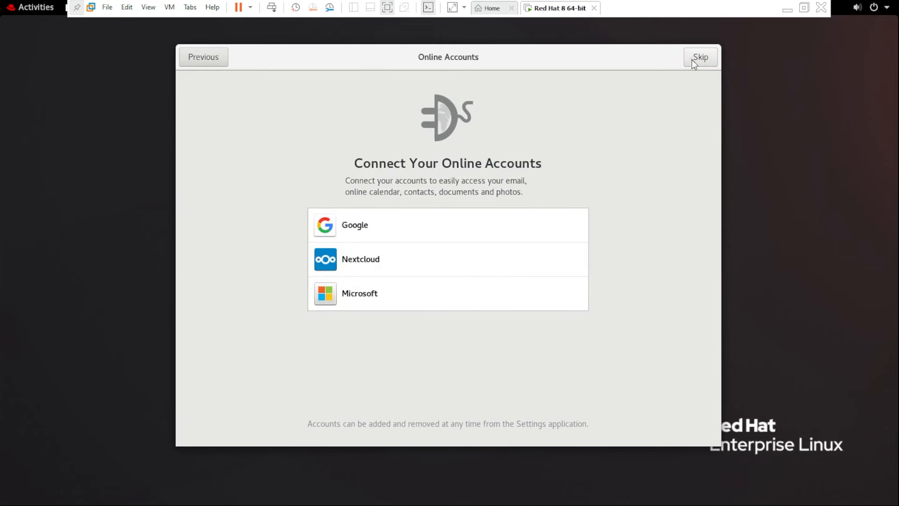
- Finish the welcome setup without connecting online accounts and close the Getting Started help window
{"action": "left_click", "coordinate": [692, 60]}
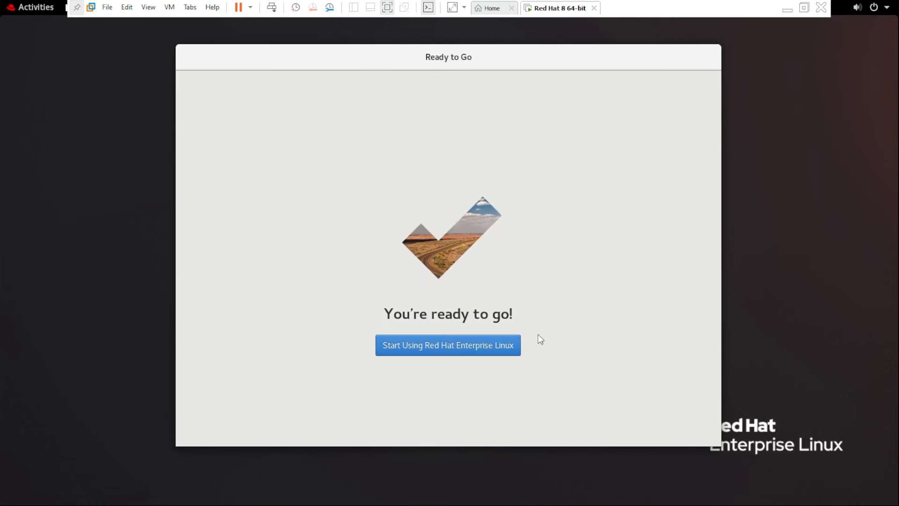
{"action": "left_click", "coordinate": [470, 346]}
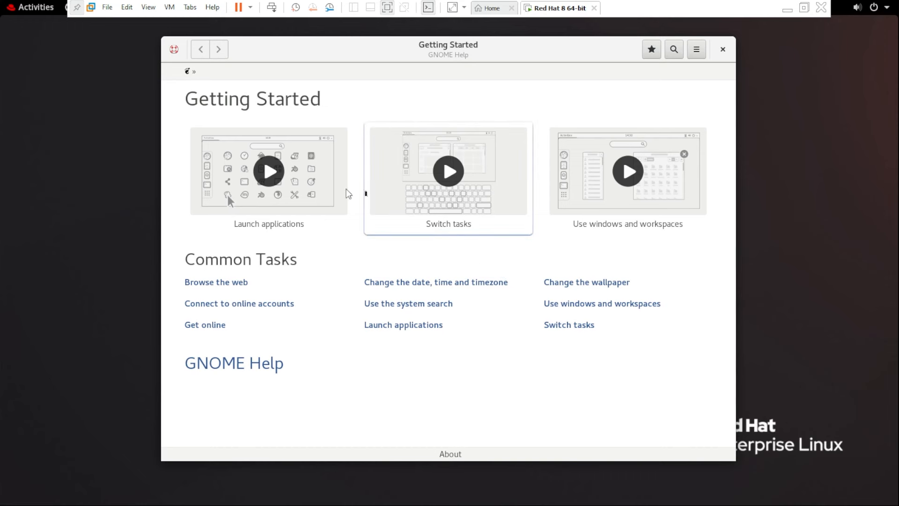
{"action": "left_click", "coordinate": [721, 51]}
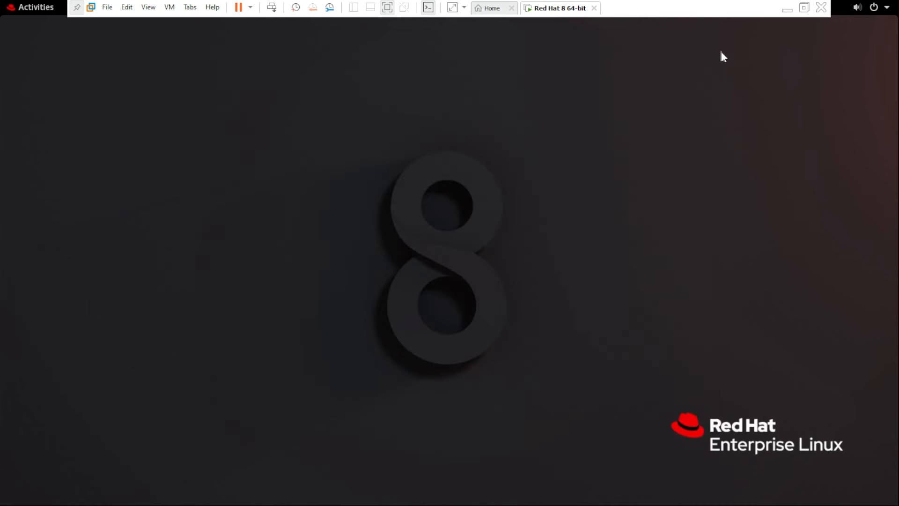